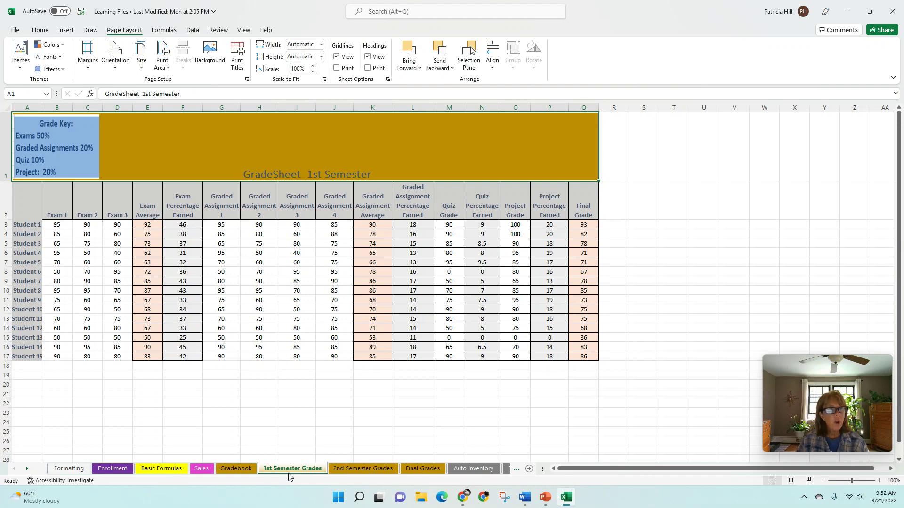
# Step: Review every page of the print preview for the 1st Semester Grades sheet and return to the first page
pyautogui.click(14, 30)
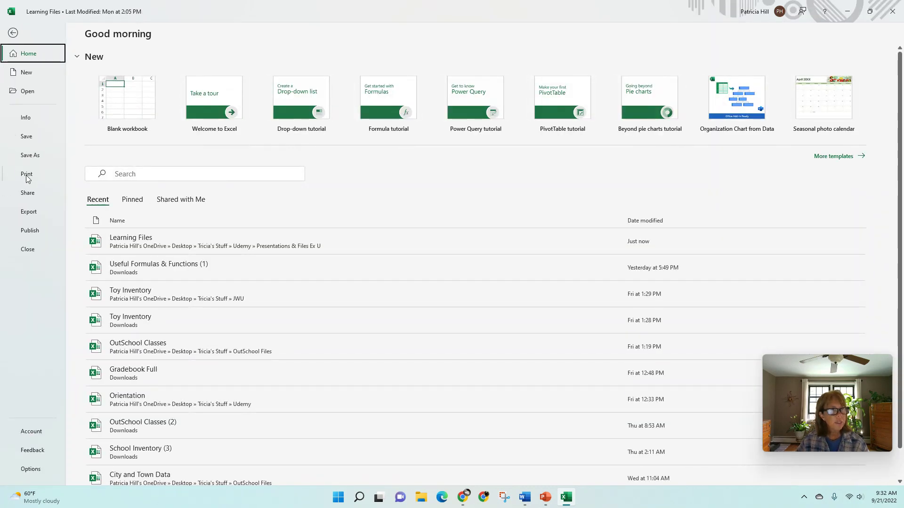
pyautogui.click(27, 175)
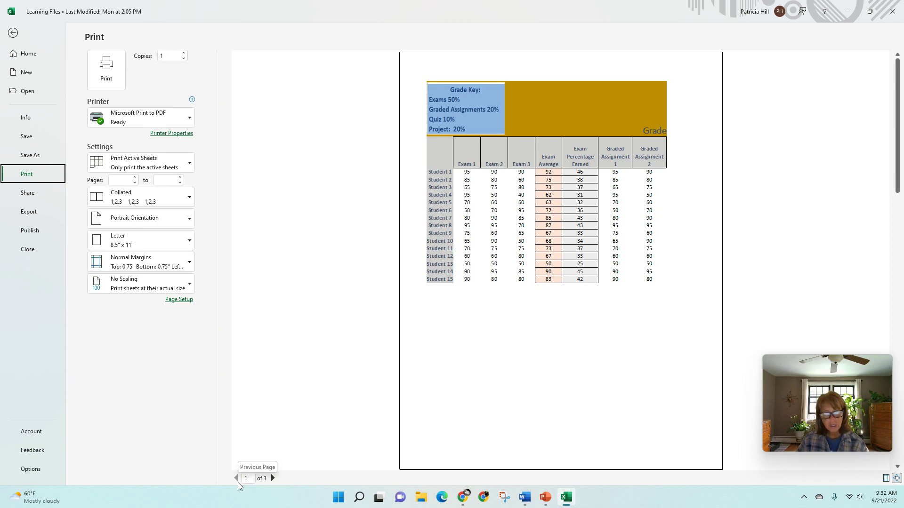
pyautogui.click(273, 479)
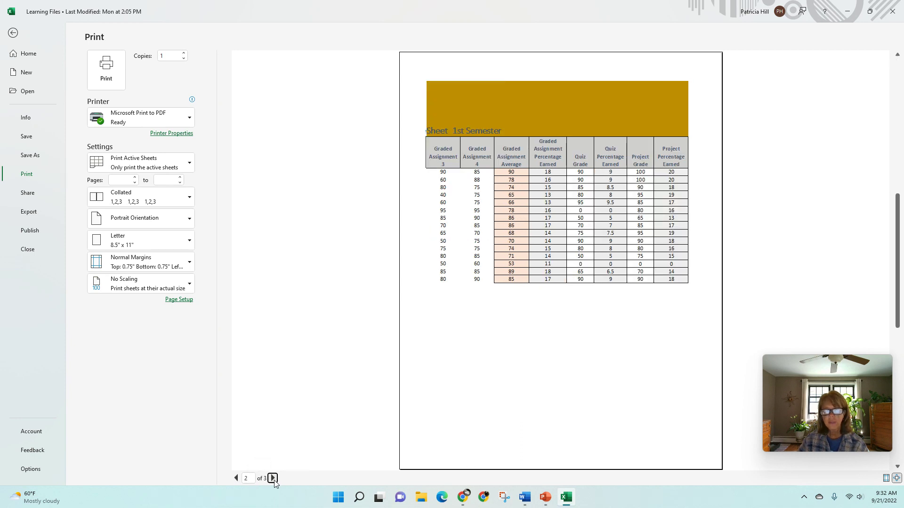
pyautogui.click(273, 479)
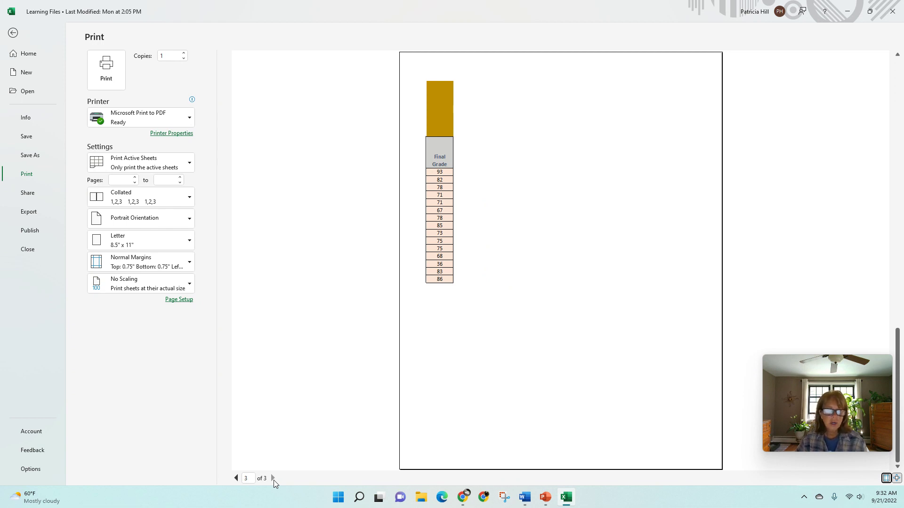
pyautogui.click(237, 479)
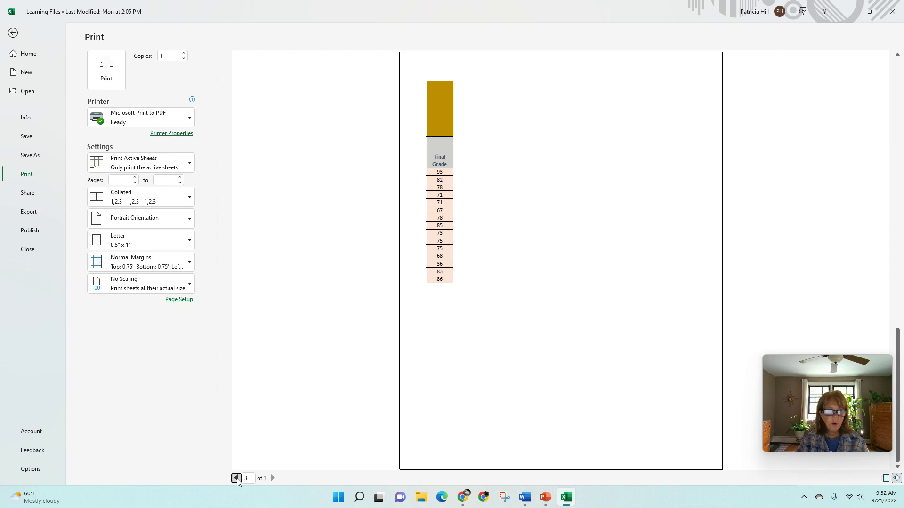
pyautogui.click(237, 478)
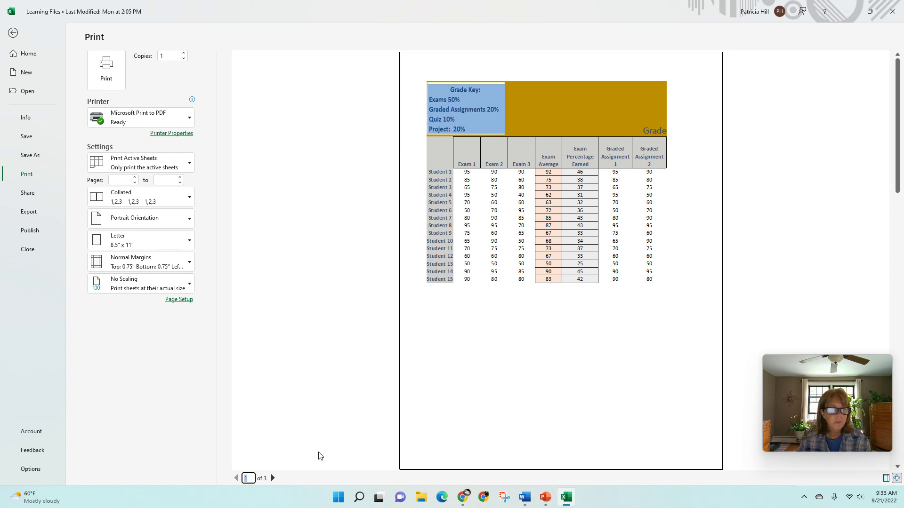
# Step: Set the page setup to landscape orientation, scaled to fit 1 page wide by 1 tall
pyautogui.click(179, 302)
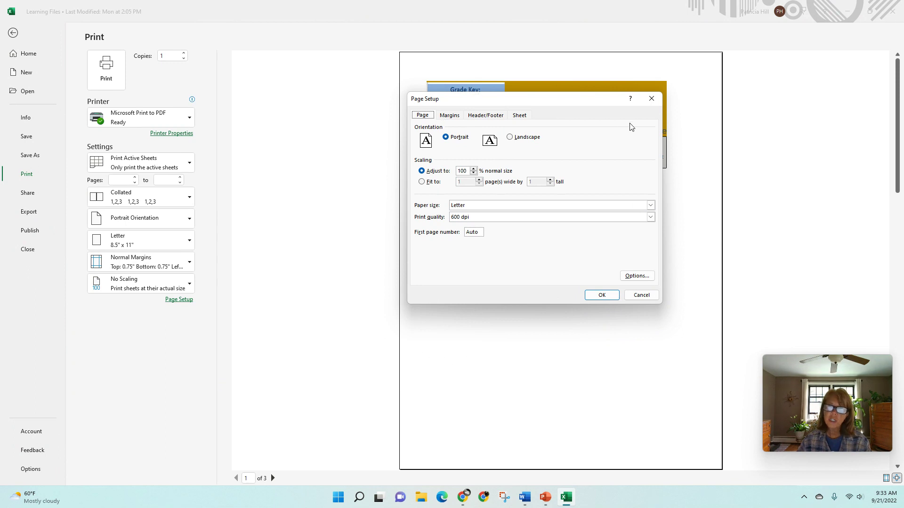
pyautogui.moveTo(590, 101); pyautogui.dragTo(358, 108)
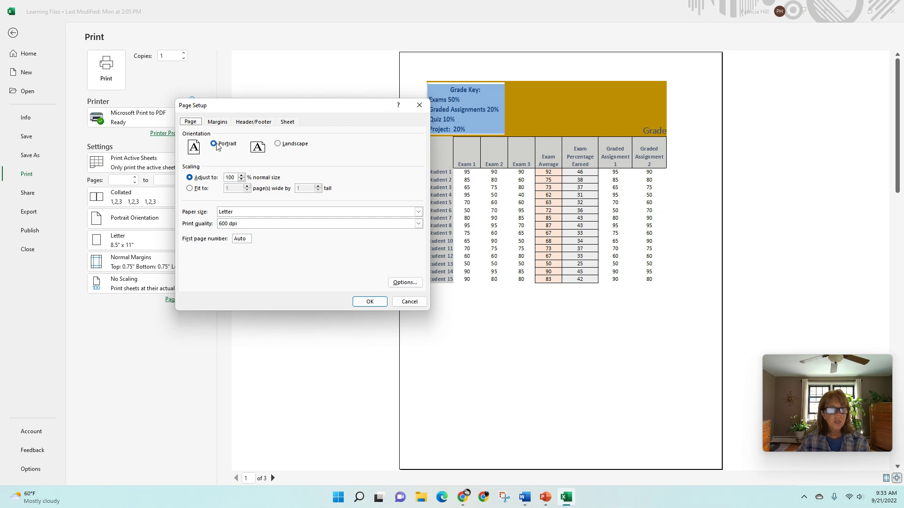
pyautogui.click(278, 144)
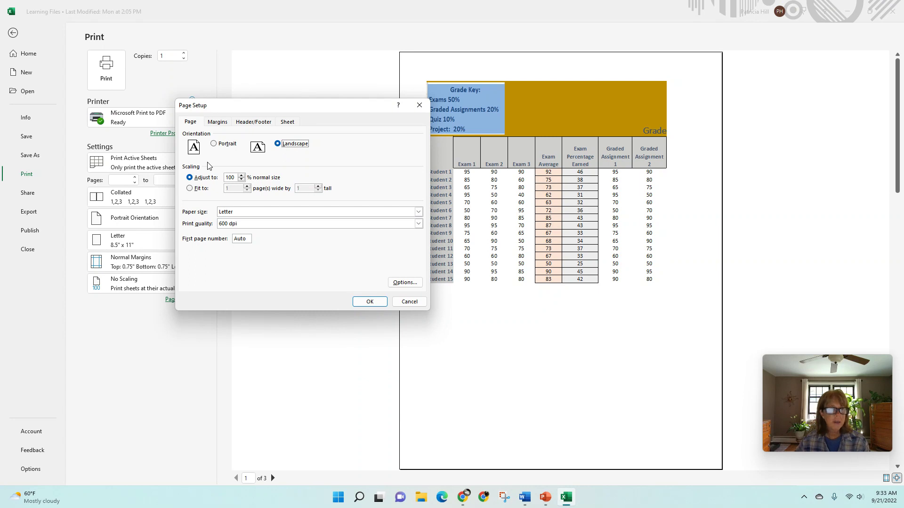
pyautogui.click(190, 188)
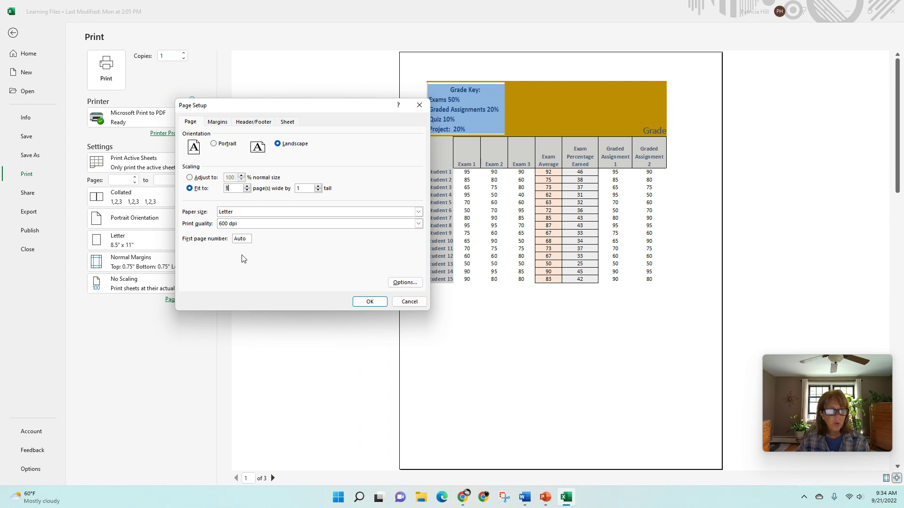
# Step: Center the printout on the page both horizontally and vertically
pyautogui.click(222, 125)
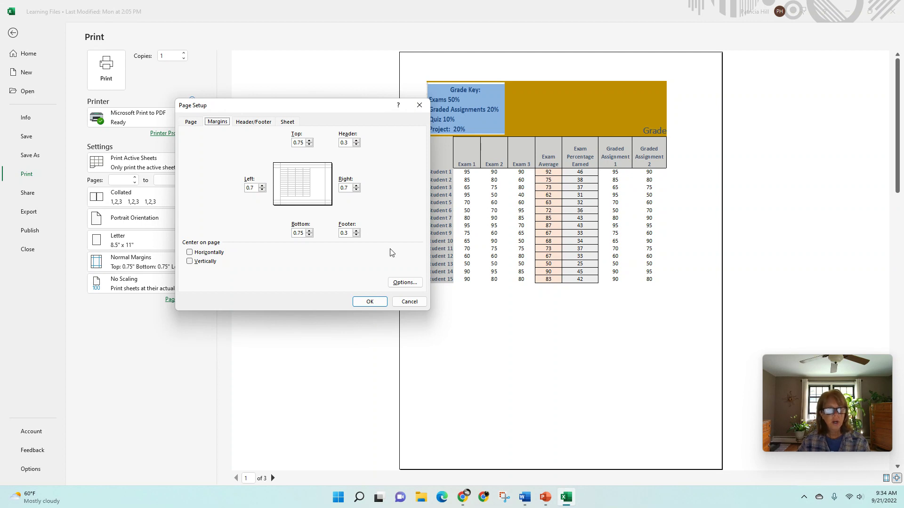
pyautogui.click(189, 253)
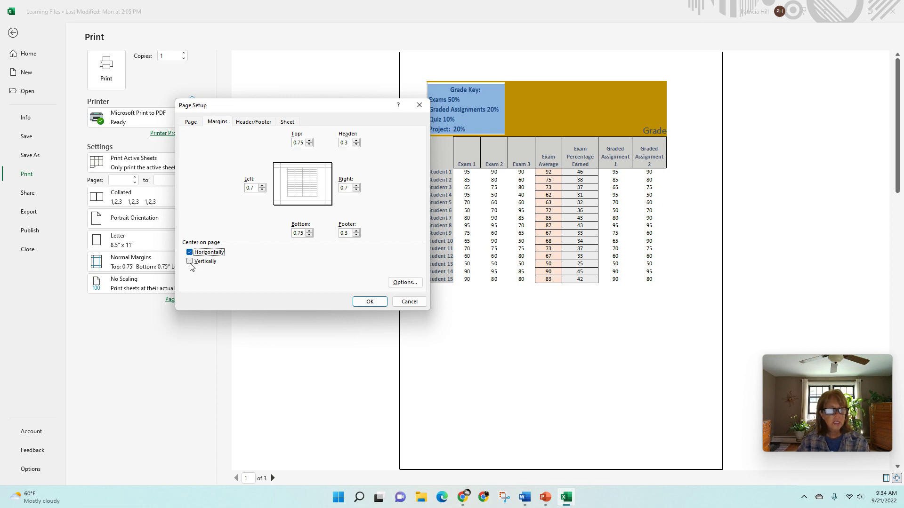
pyautogui.click(190, 261)
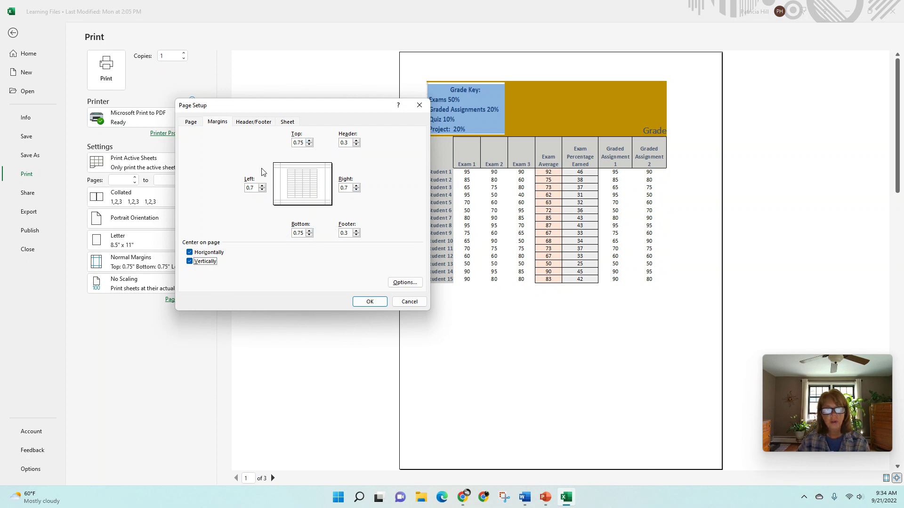
# Step: Create a custom footer with the author's full name in its center section
pyautogui.click(255, 124)
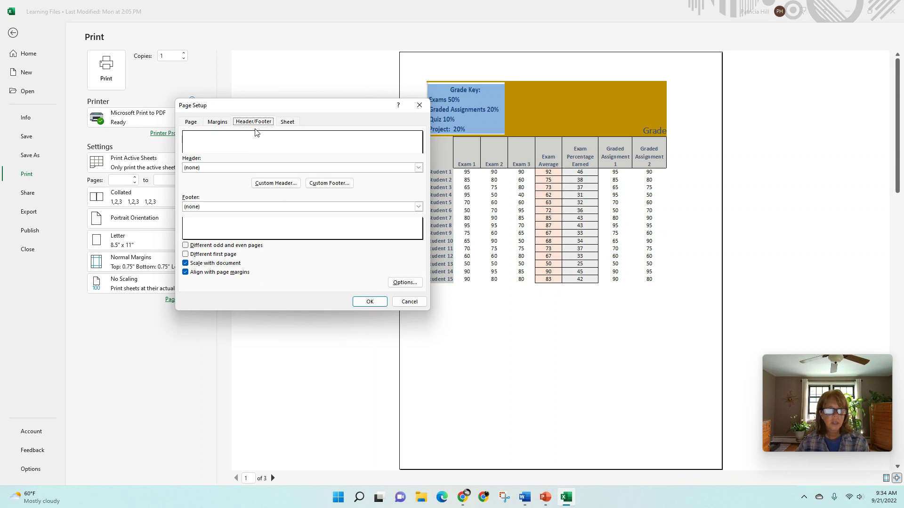
pyautogui.click(338, 188)
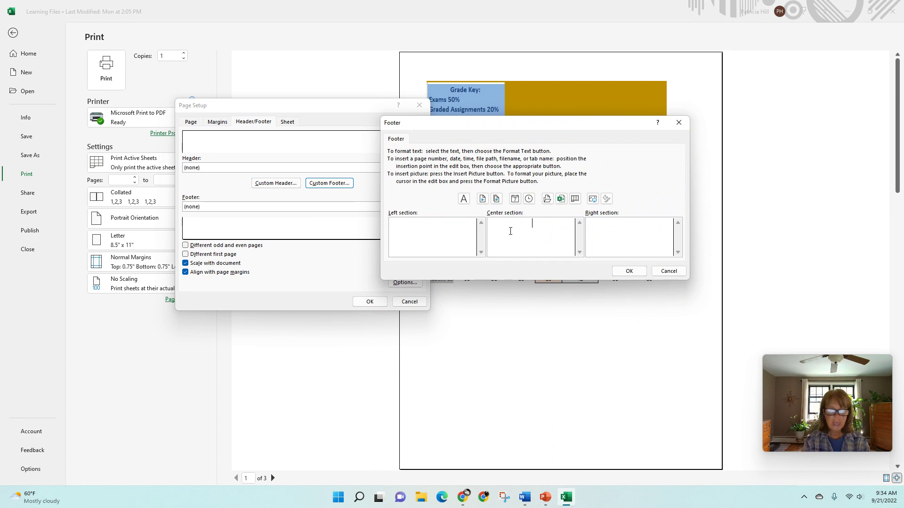
pyautogui.write('Patricia ')
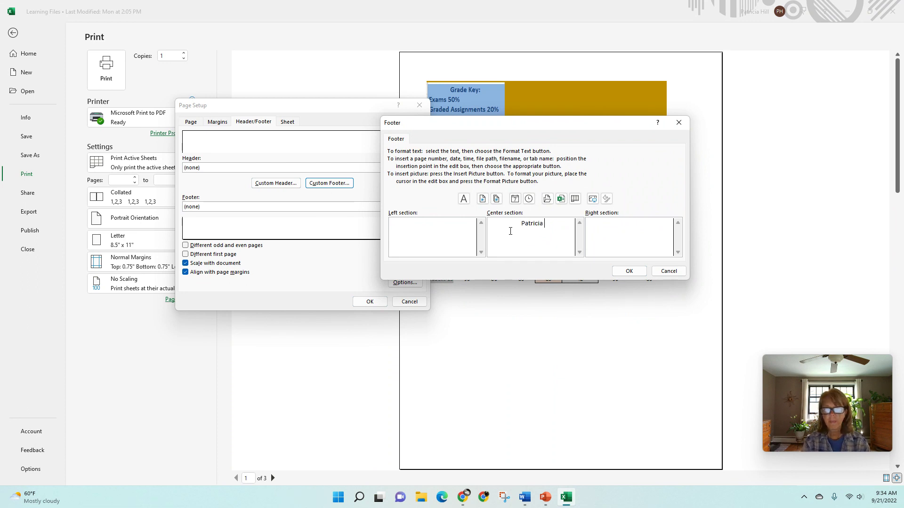
pyautogui.write('Hill')
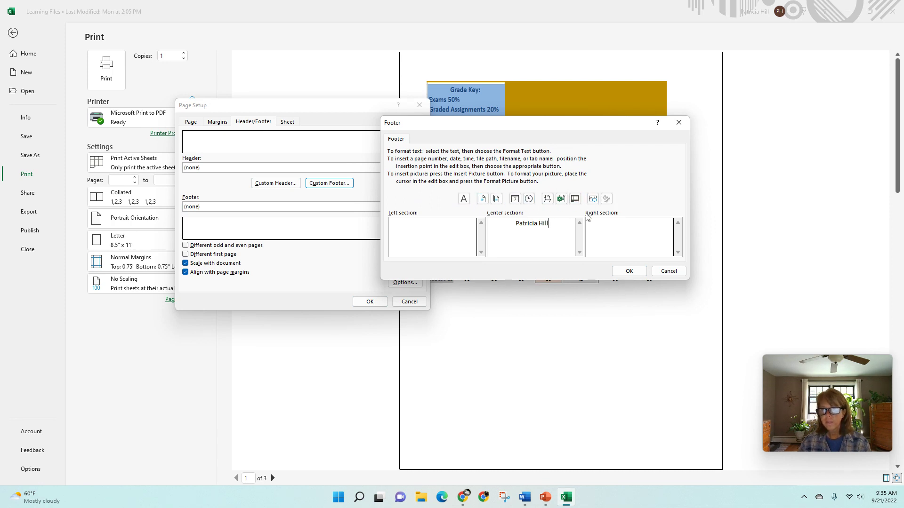
pyautogui.click(631, 275)
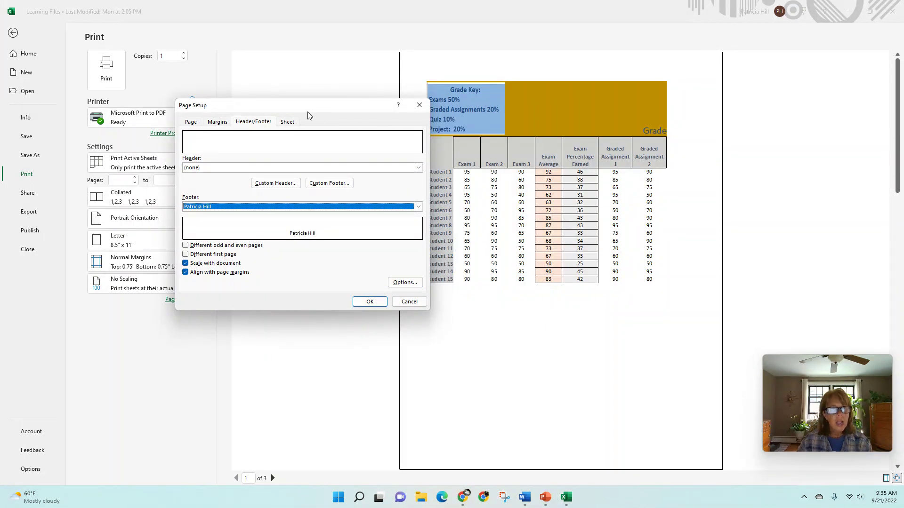
# Step: Turn on gridlines for printing, check the comments and notes choices, and apply the page setup
pyautogui.click(288, 122)
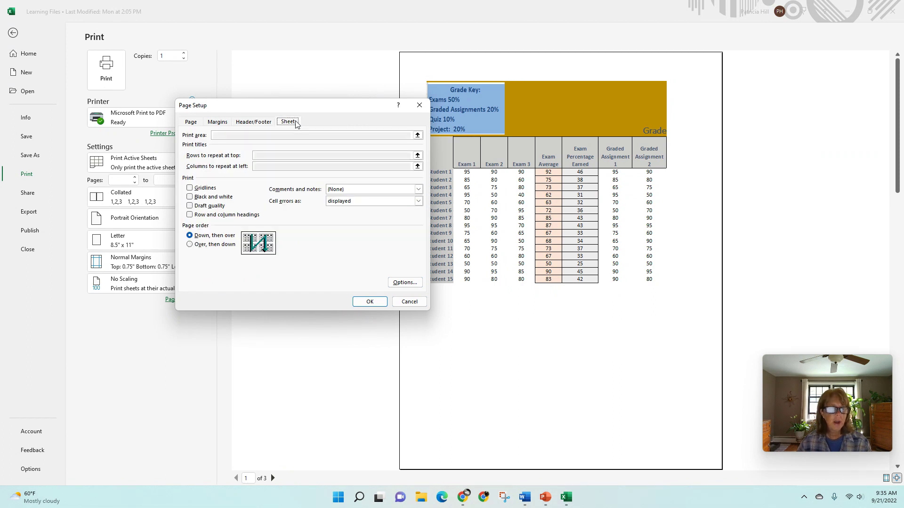
pyautogui.click(191, 188)
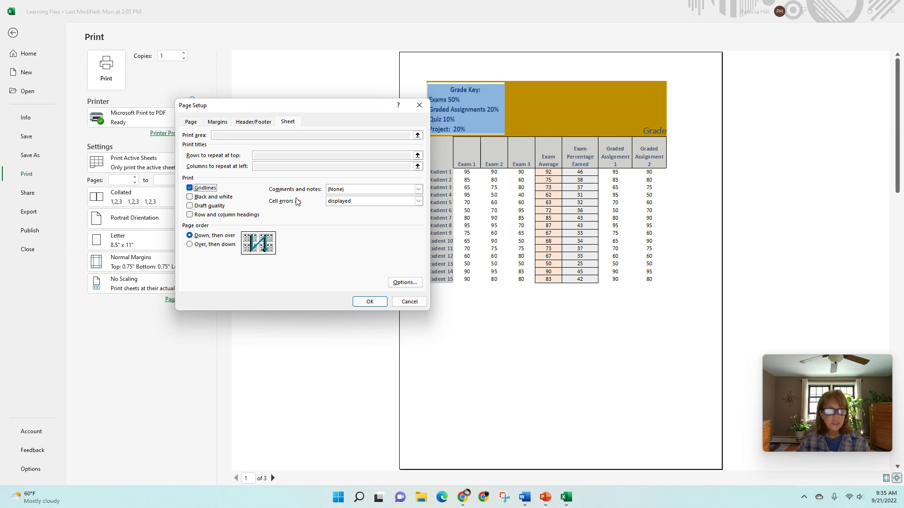
pyautogui.click(419, 189)
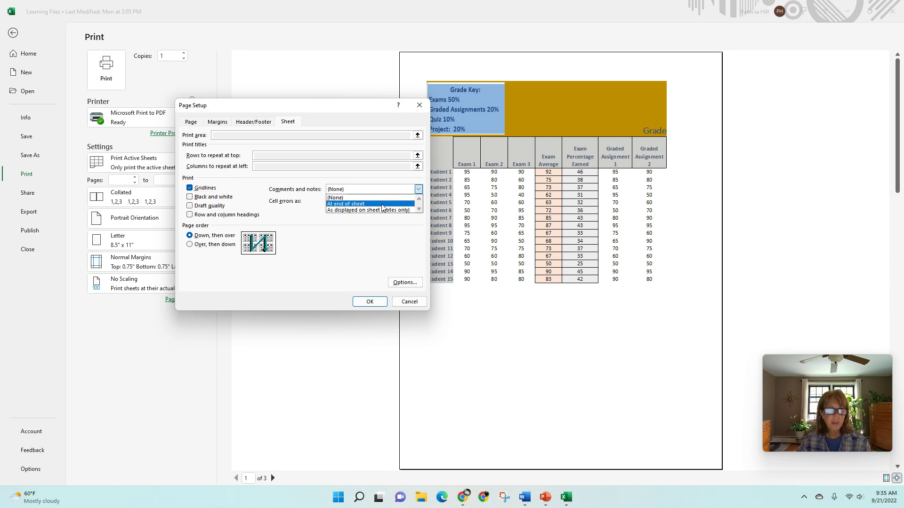
pyautogui.click(370, 302)
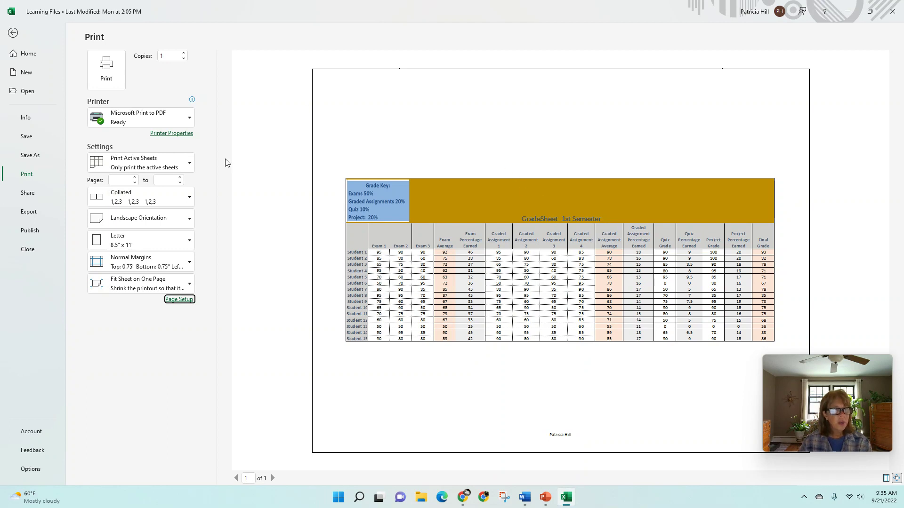
# Step: Change the print scope from the active sheets to the entire workbook
pyautogui.click(190, 165)
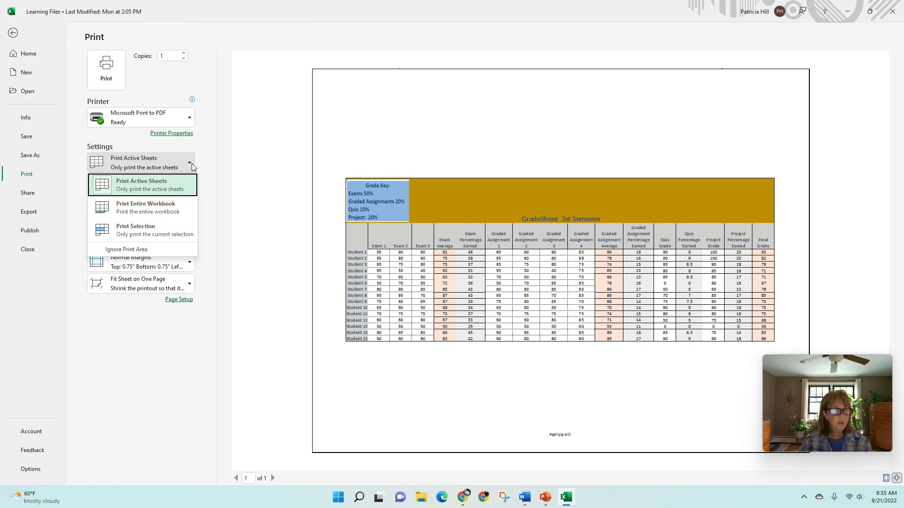
pyautogui.click(147, 213)
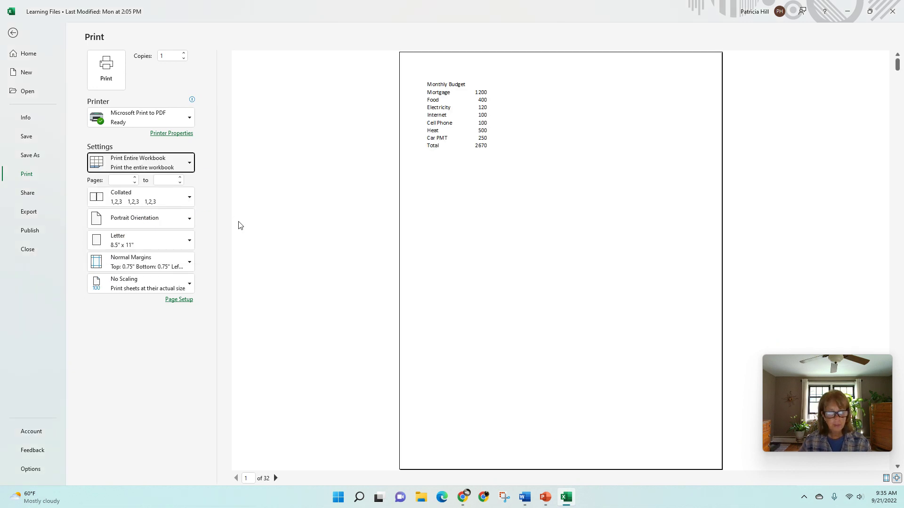
# Step: Examine the entire-workbook print preview page by page up to page 12, and return to the worksheet
pyautogui.click(276, 478)
pyautogui.click(276, 478)
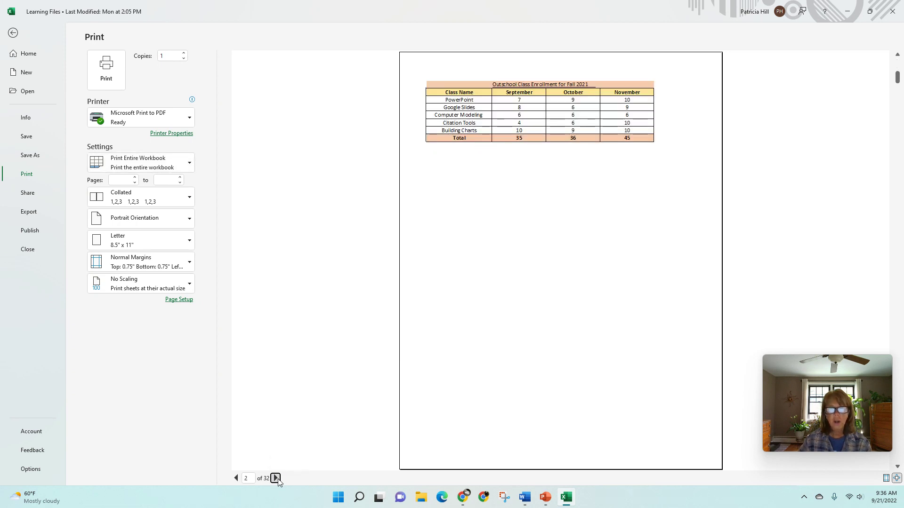
pyautogui.click(276, 479)
pyautogui.click(276, 479)
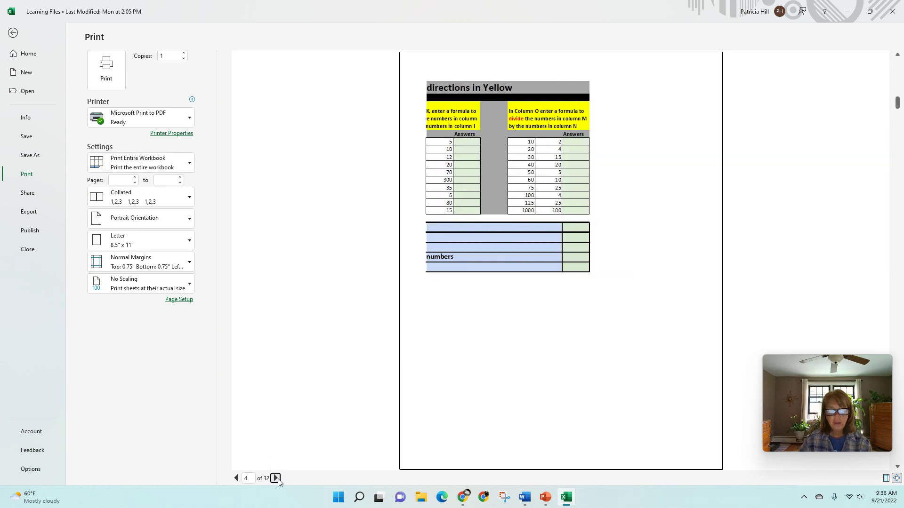
pyautogui.click(275, 479)
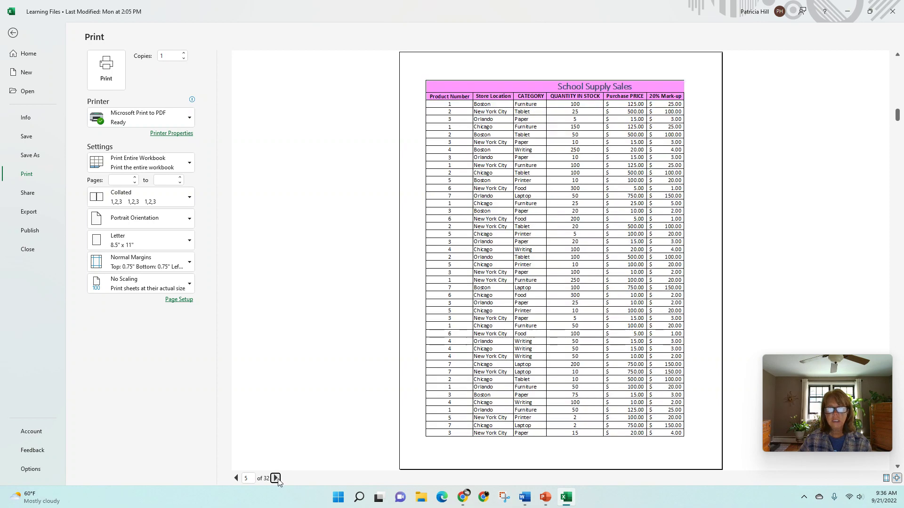
pyautogui.click(276, 478)
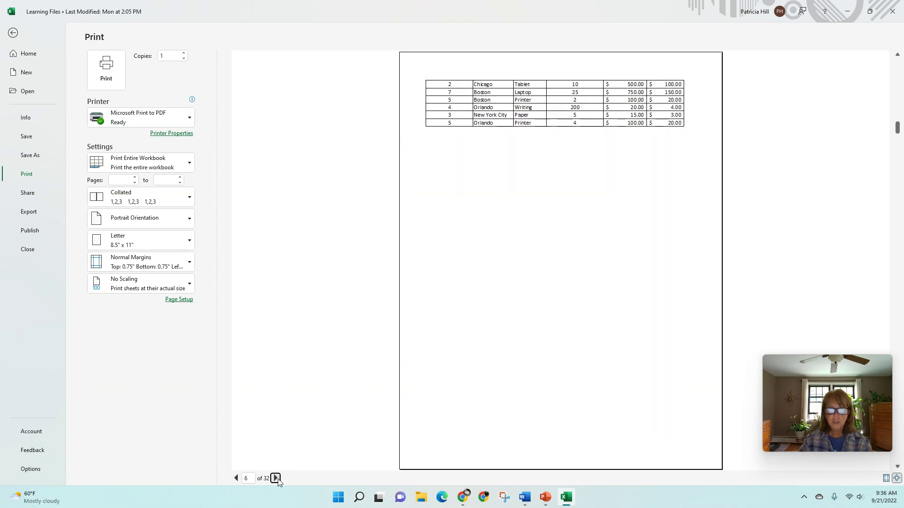
pyautogui.click(275, 478)
pyautogui.click(276, 478)
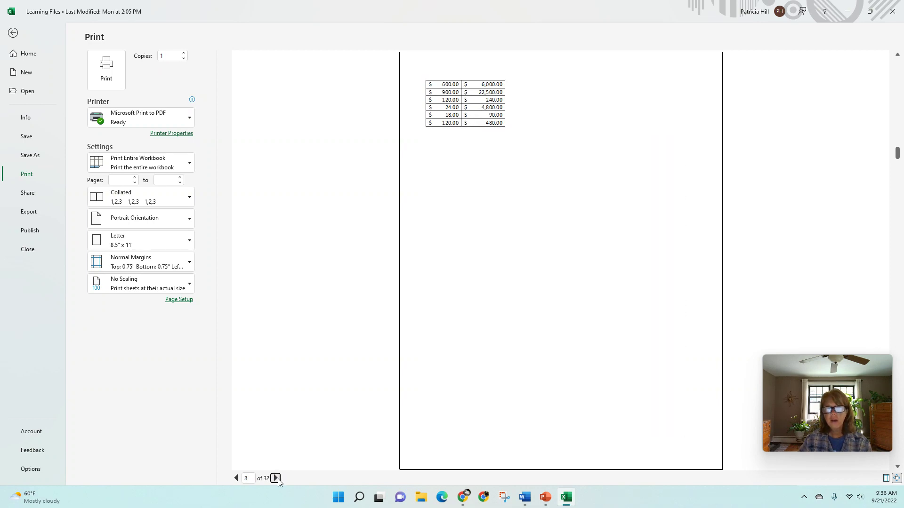
pyautogui.click(276, 478)
pyautogui.click(276, 479)
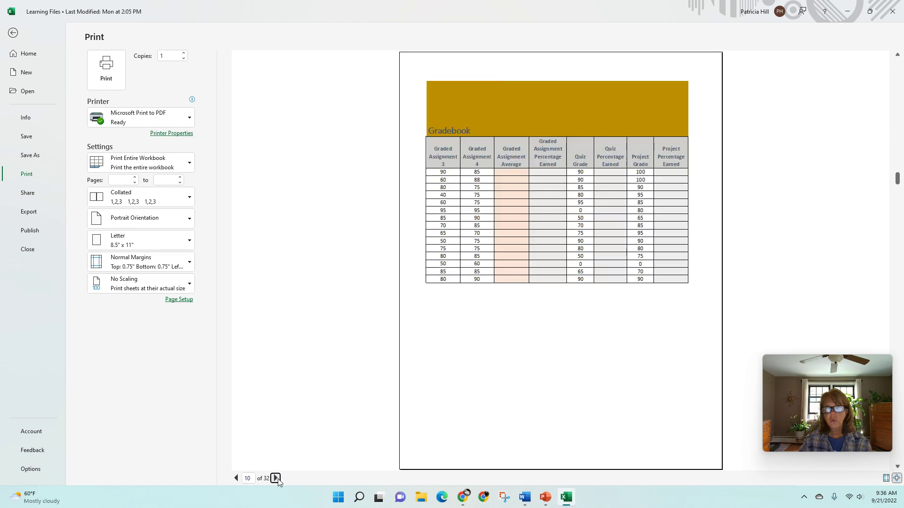
pyautogui.click(276, 478)
pyautogui.click(276, 478)
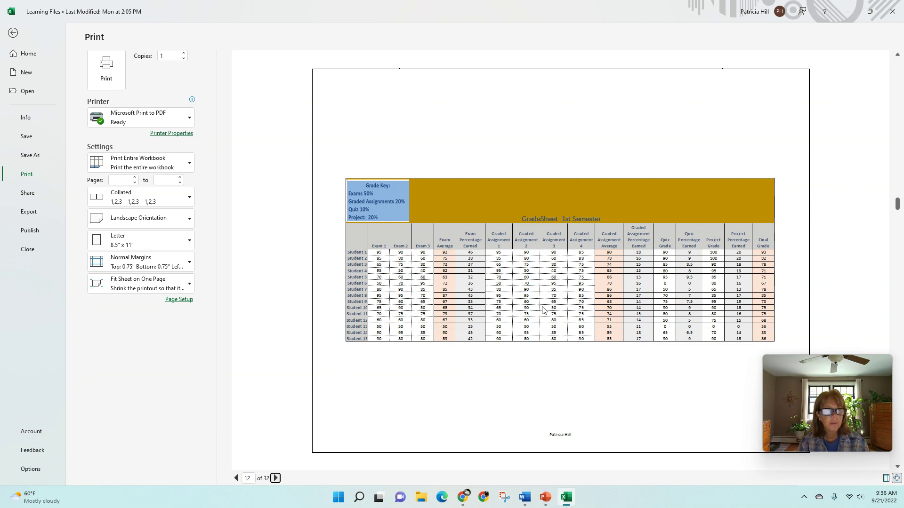
pyautogui.click(13, 33)
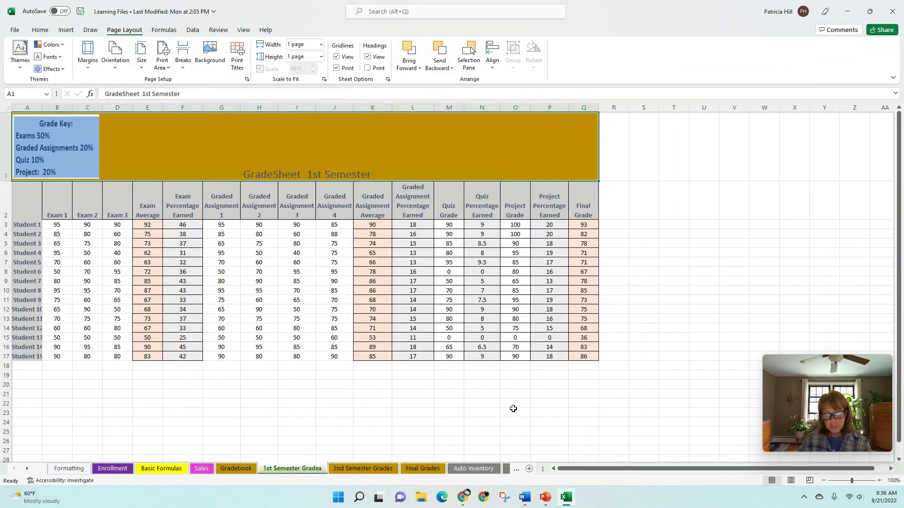
# Step: Switch to the Auto Inventory sheet and open the print preview
pyautogui.click(471, 468)
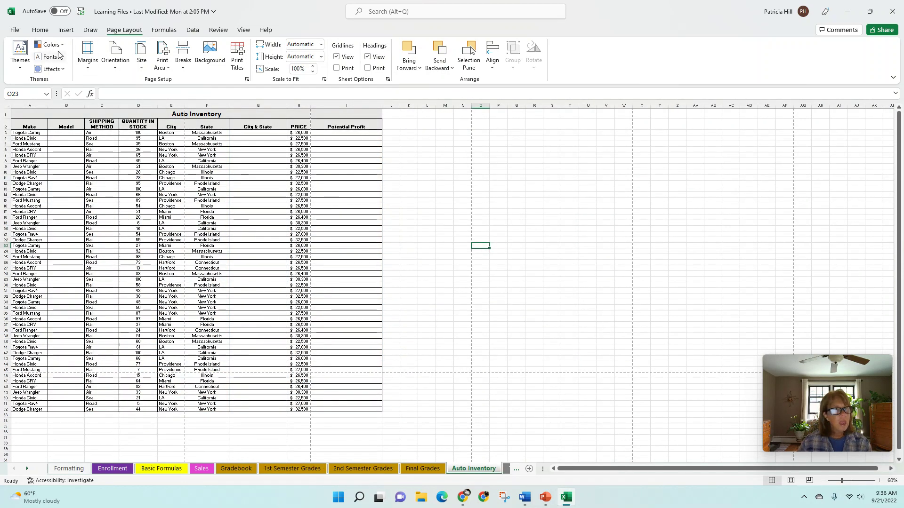
pyautogui.click(14, 32)
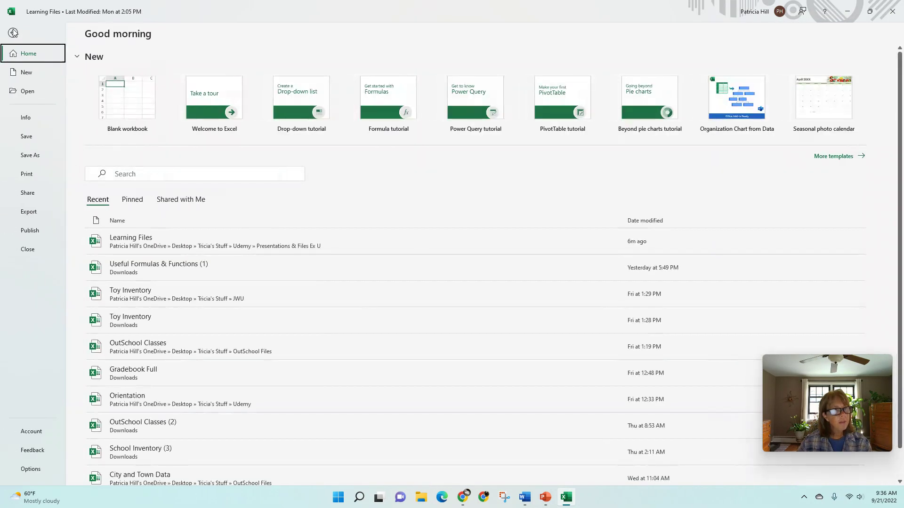
pyautogui.click(28, 175)
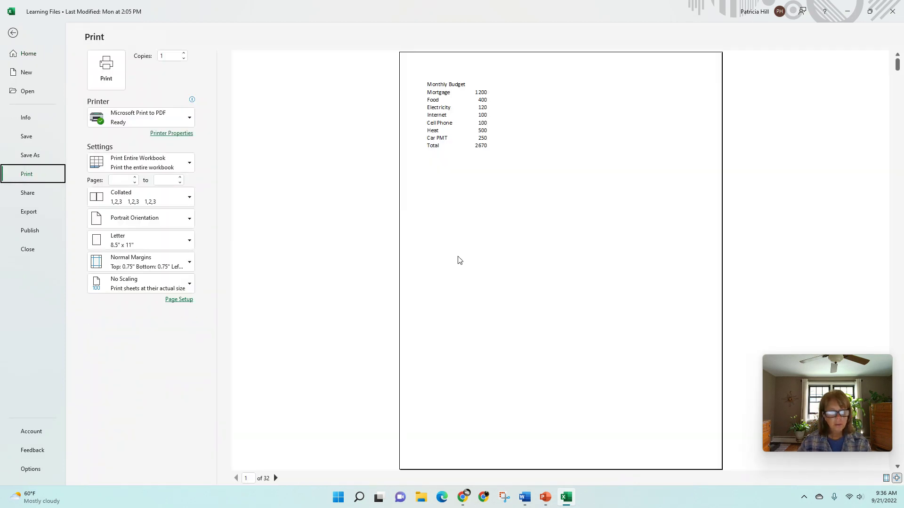
# Step: Limit the print scope to the active sheets, examine the Auto Inventory preview through page 6, and return to the worksheet
pyautogui.click(187, 162)
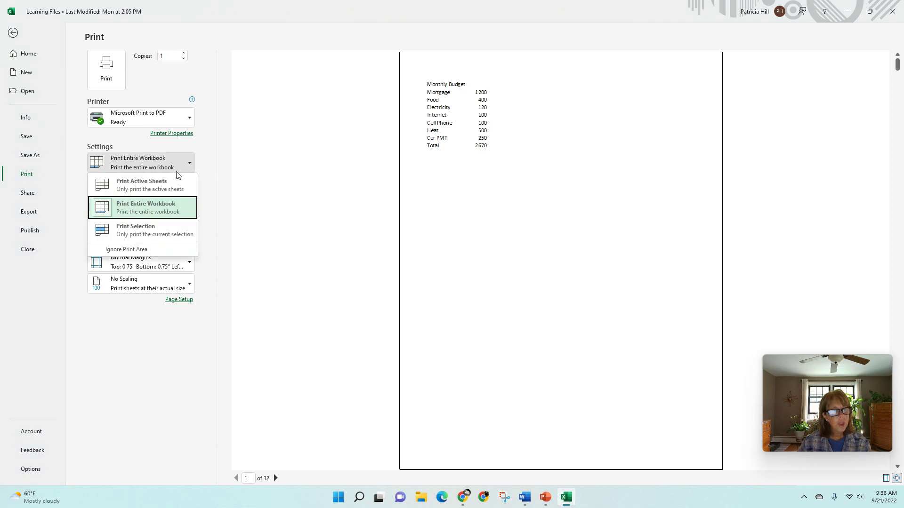
pyautogui.click(168, 185)
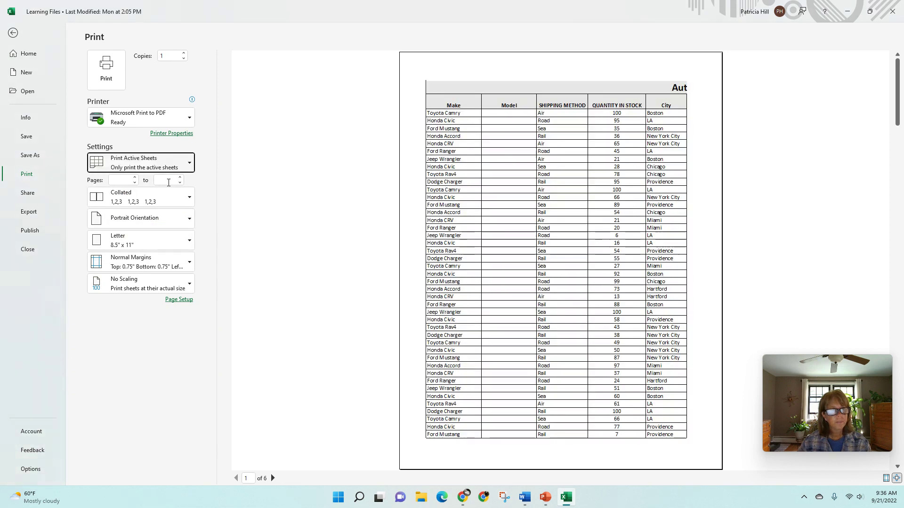
pyautogui.click(273, 478)
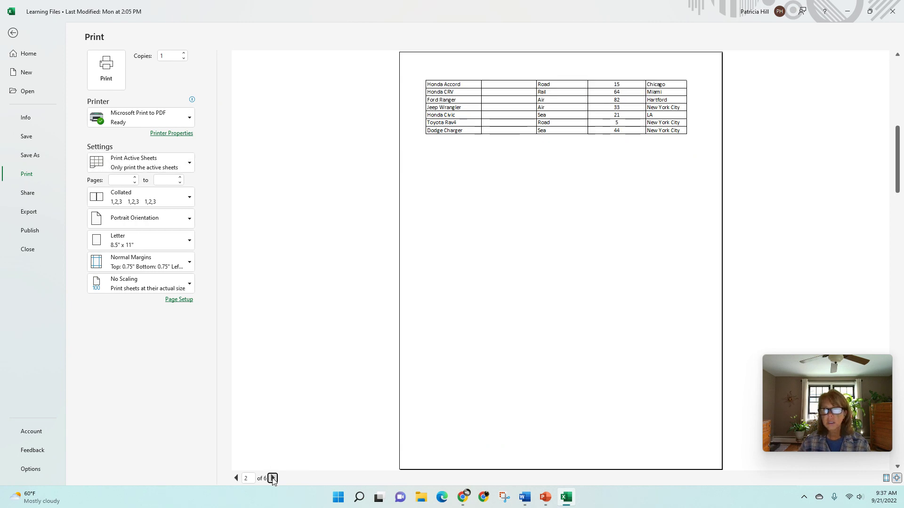
pyautogui.click(273, 478)
pyautogui.click(273, 479)
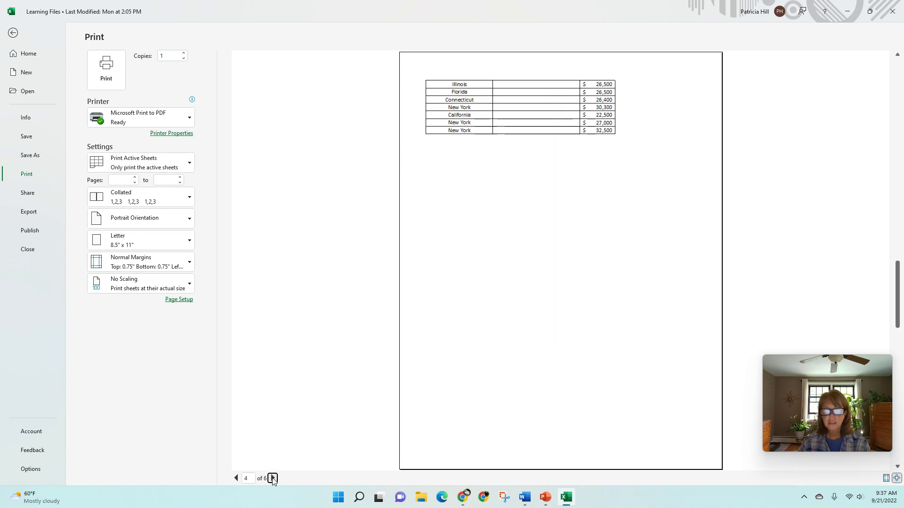
pyautogui.click(273, 478)
pyautogui.click(272, 479)
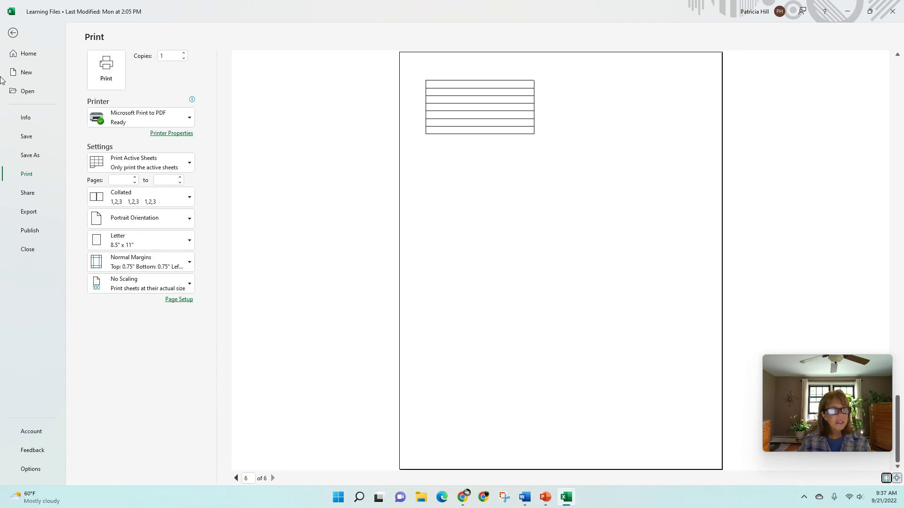
pyautogui.click(11, 33)
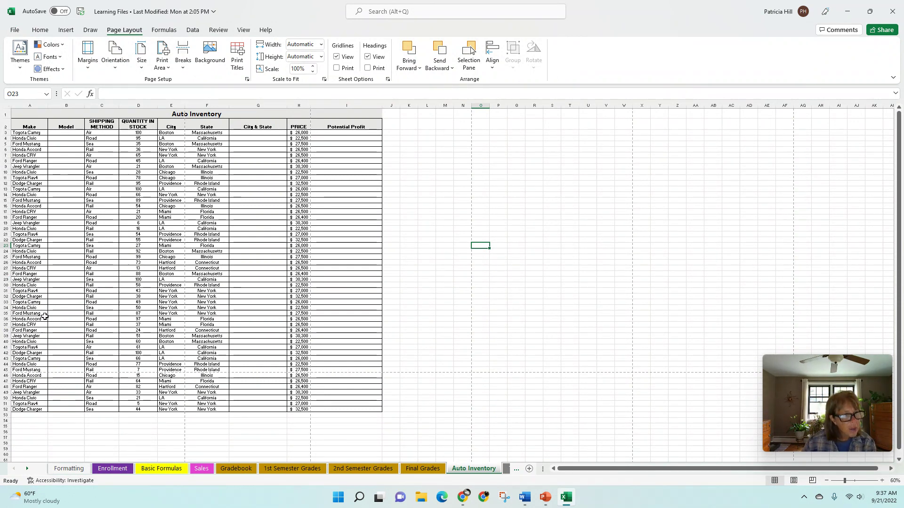
# Step: Set the lower part of the Auto Inventory table, cells A25:I52, as the print area
pyautogui.click(19, 258)
pyautogui.moveTo(19, 258); pyautogui.dragTo(312, 407)
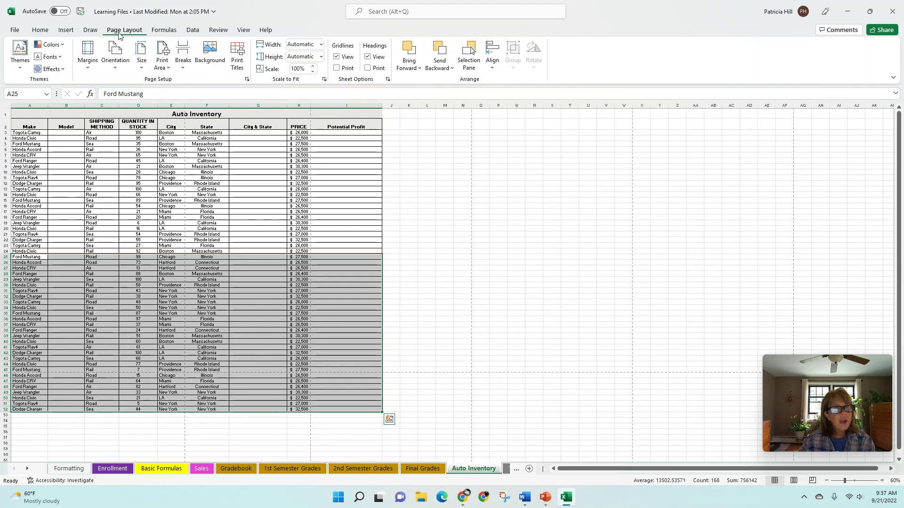
pyautogui.click(167, 70)
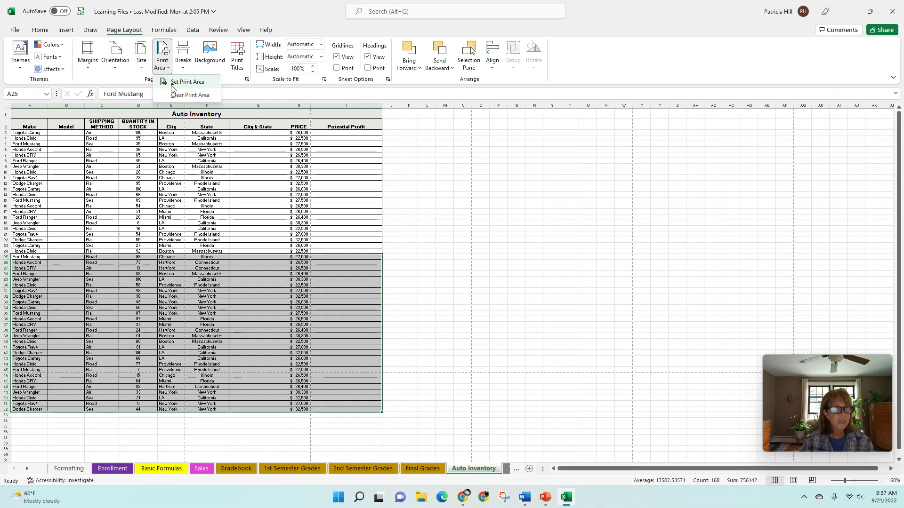
pyautogui.click(187, 82)
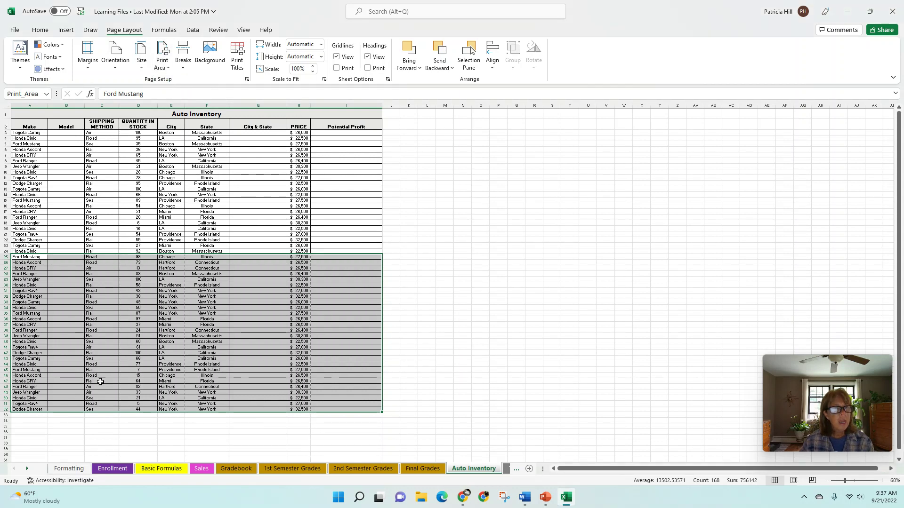
# Step: Open the print preview of the Auto Inventory print area, look through all its pages, and go back to page 1
pyautogui.click(15, 31)
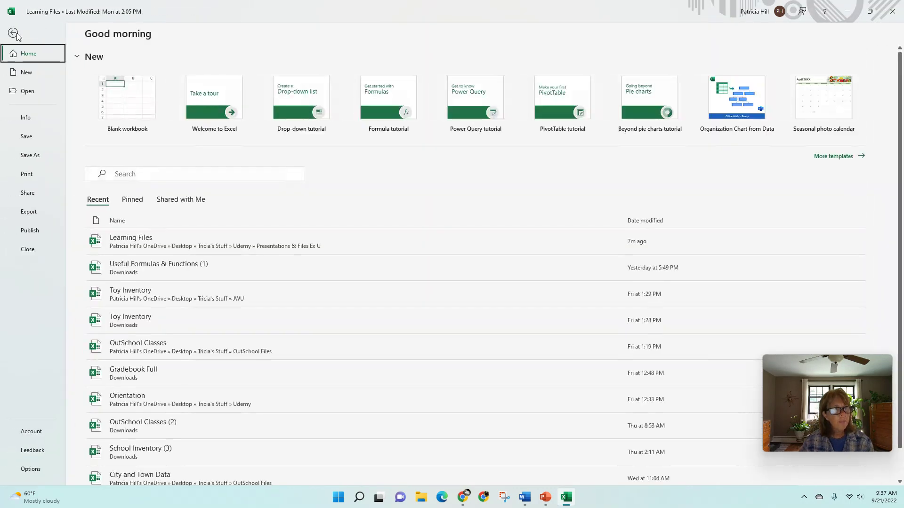
pyautogui.click(32, 176)
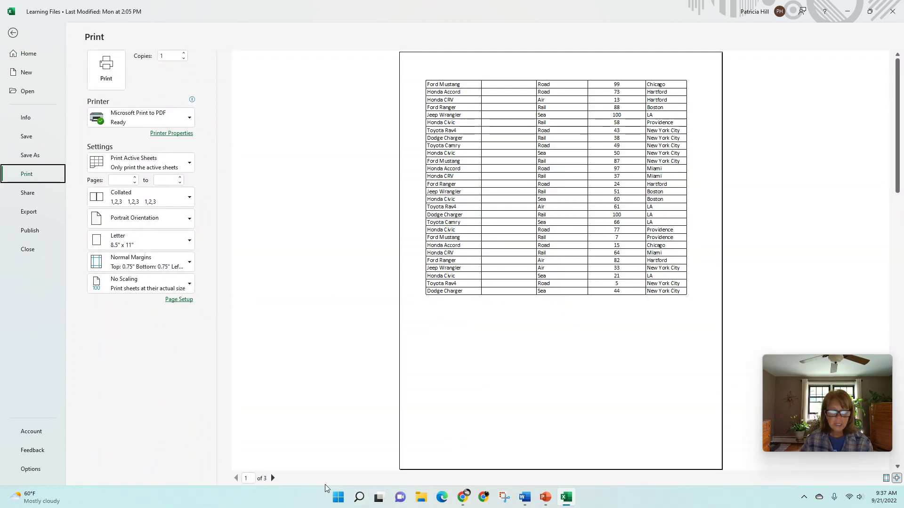
pyautogui.click(275, 482)
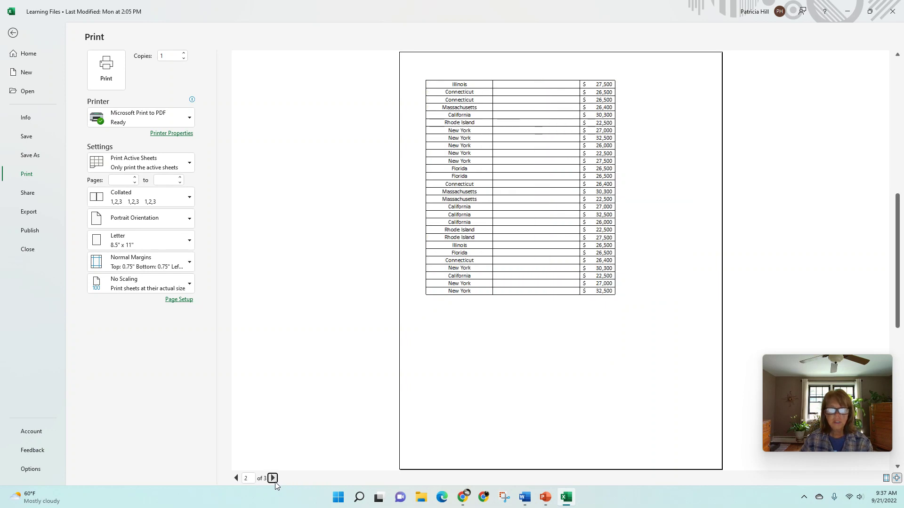
pyautogui.click(275, 482)
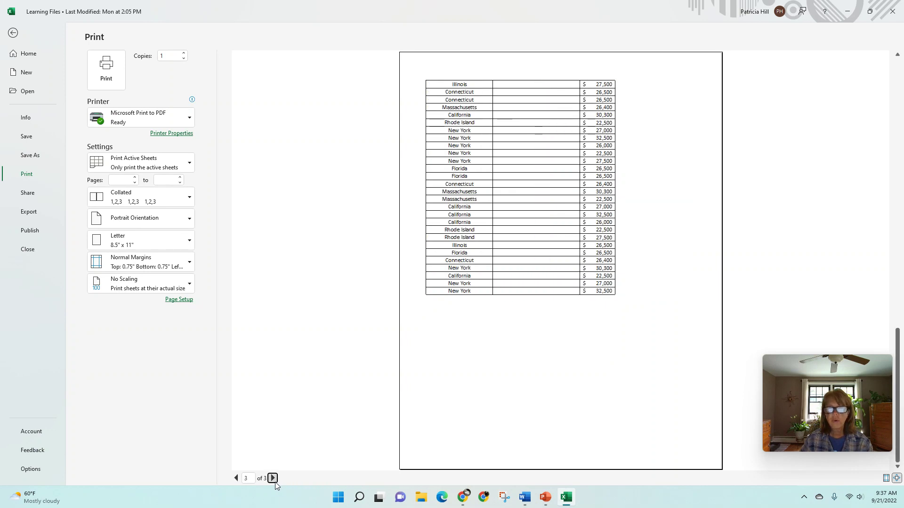
pyautogui.click(235, 479)
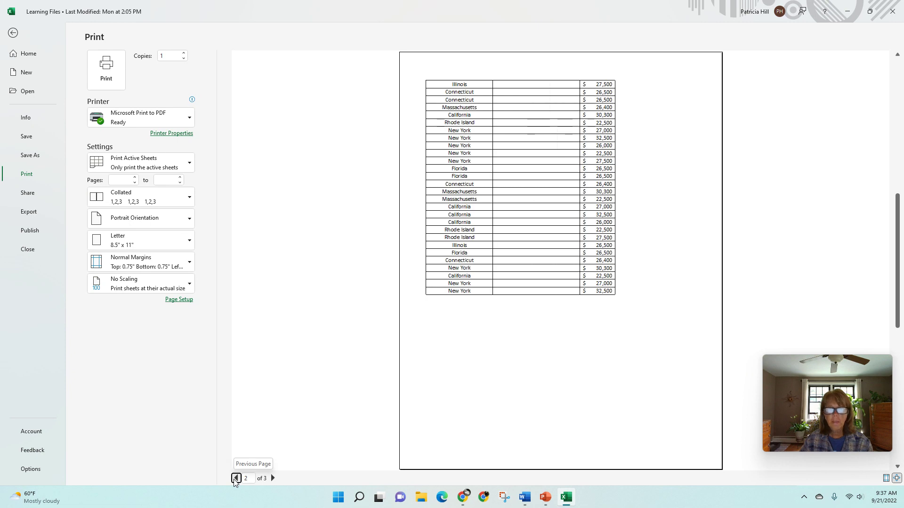
pyautogui.click(235, 479)
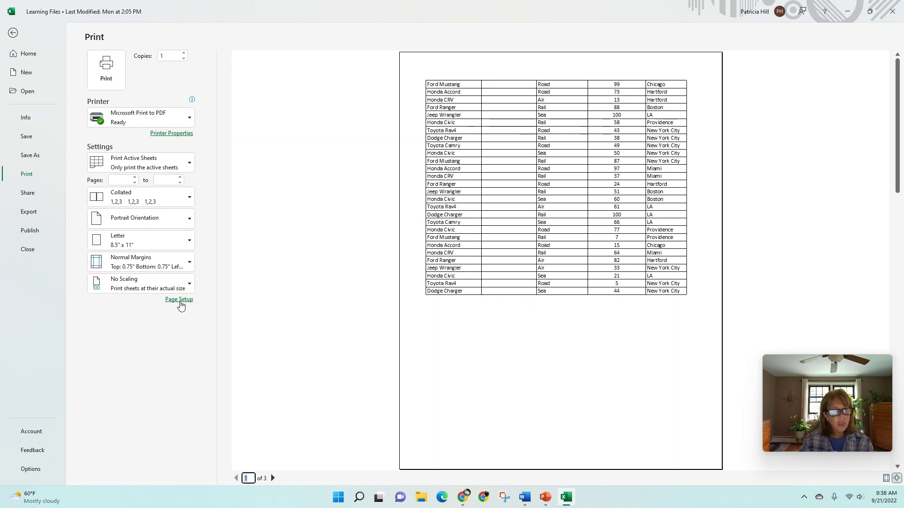
# Step: In the page setup, set scaling to fit 1 page wide by 1 tall and orientation to landscape
pyautogui.click(180, 301)
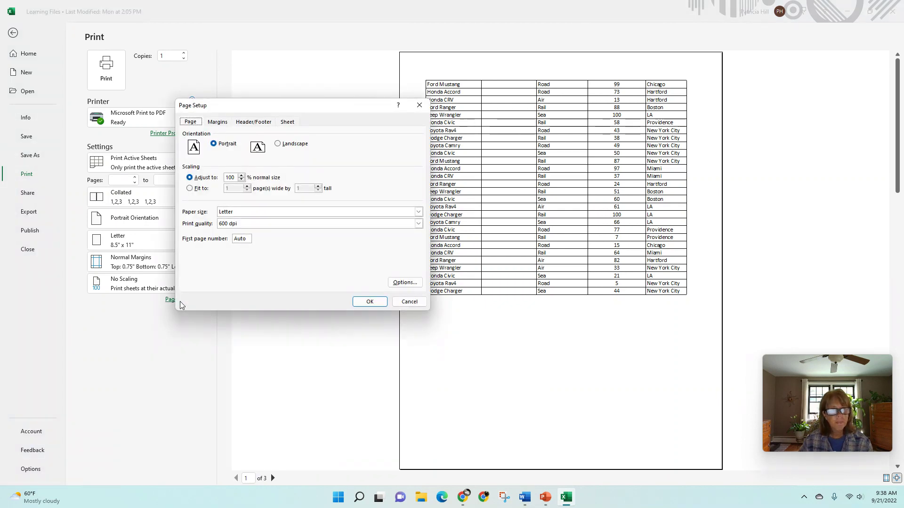
pyautogui.click(189, 189)
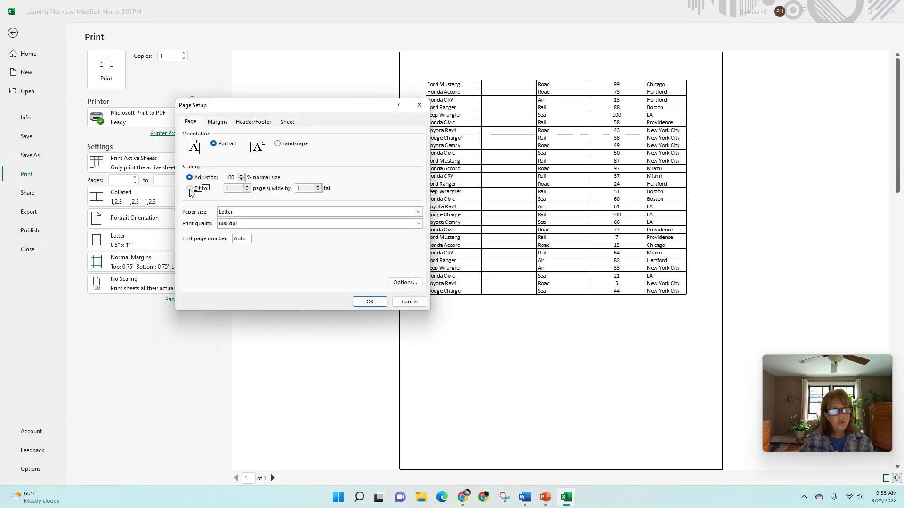
pyautogui.click(279, 145)
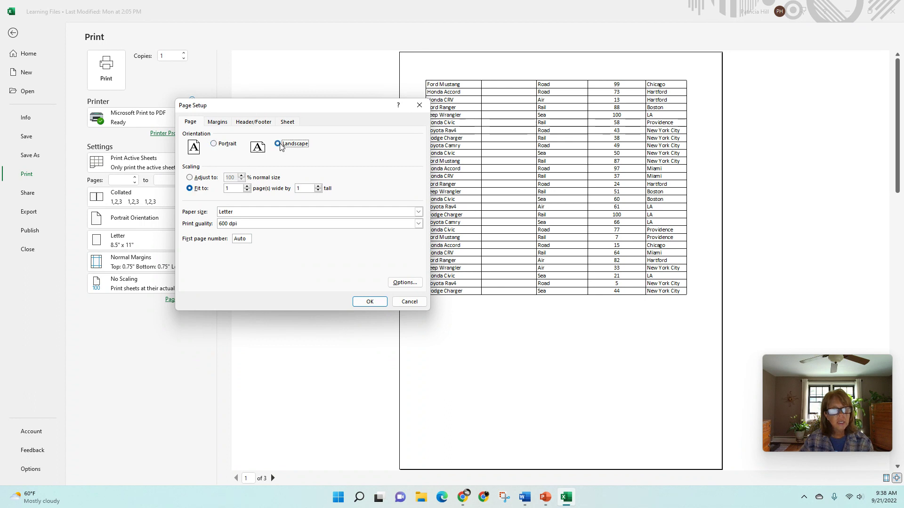
# Step: Center the printout horizontally and vertically on the page, apply the page setup, and return to the worksheet
pyautogui.click(220, 123)
pyautogui.click(190, 253)
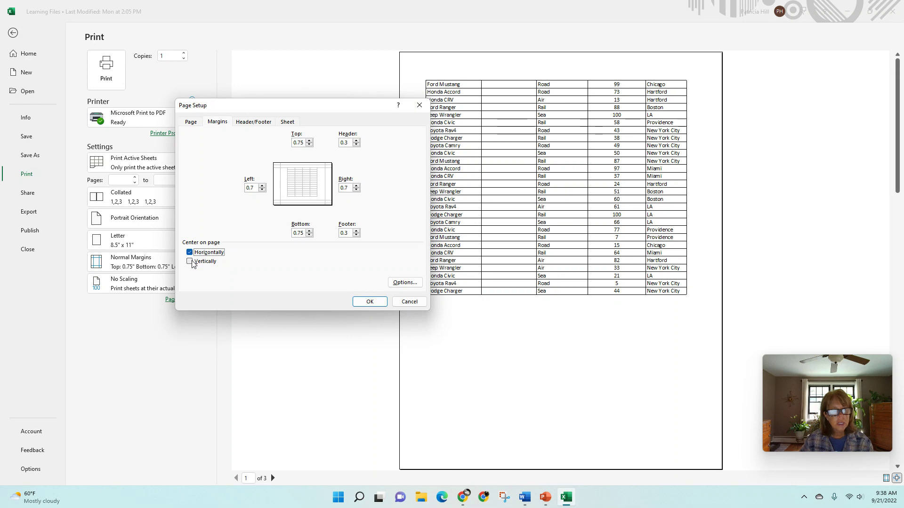
pyautogui.click(190, 262)
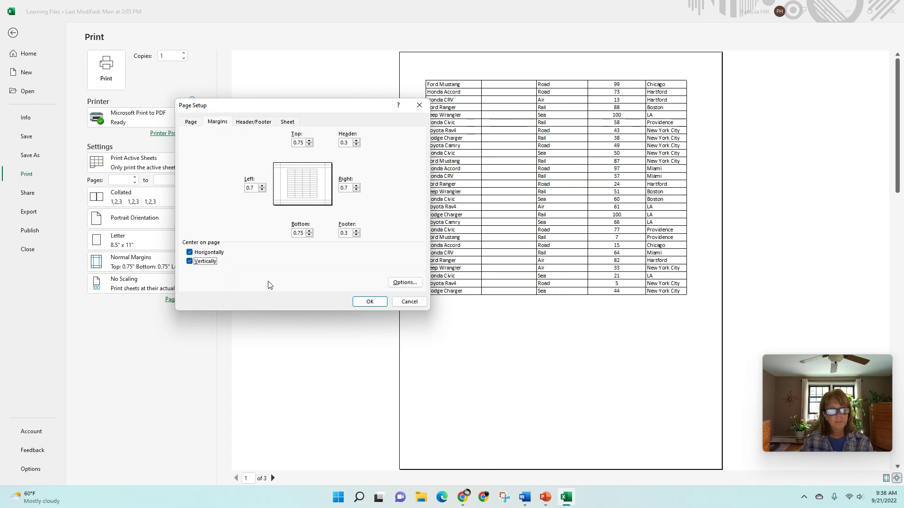
pyautogui.click(370, 302)
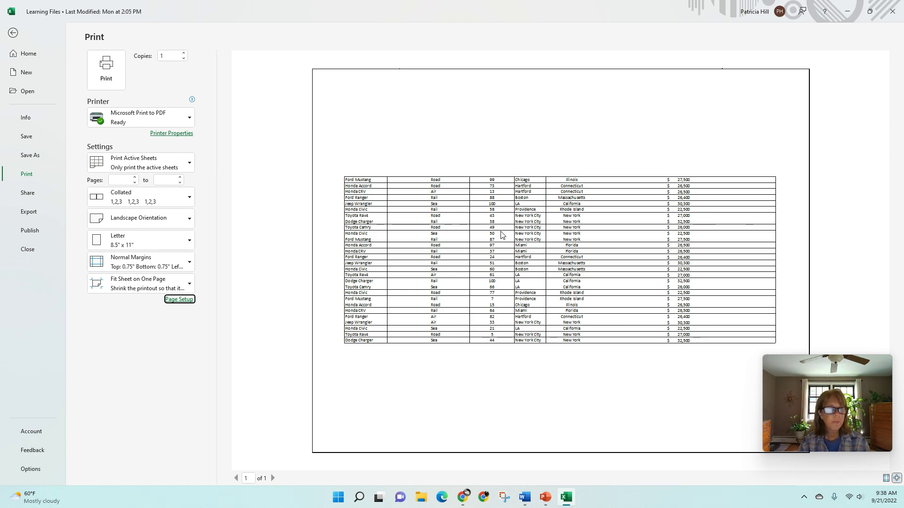
pyautogui.click(13, 33)
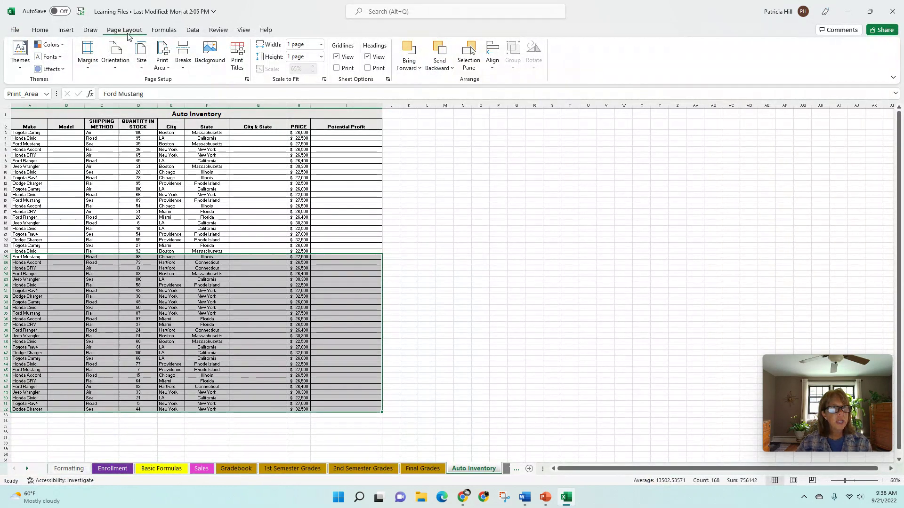
# Step: Open the print titles settings and set rows $1:$2 to repeat at the top of each printed page
pyautogui.click(239, 63)
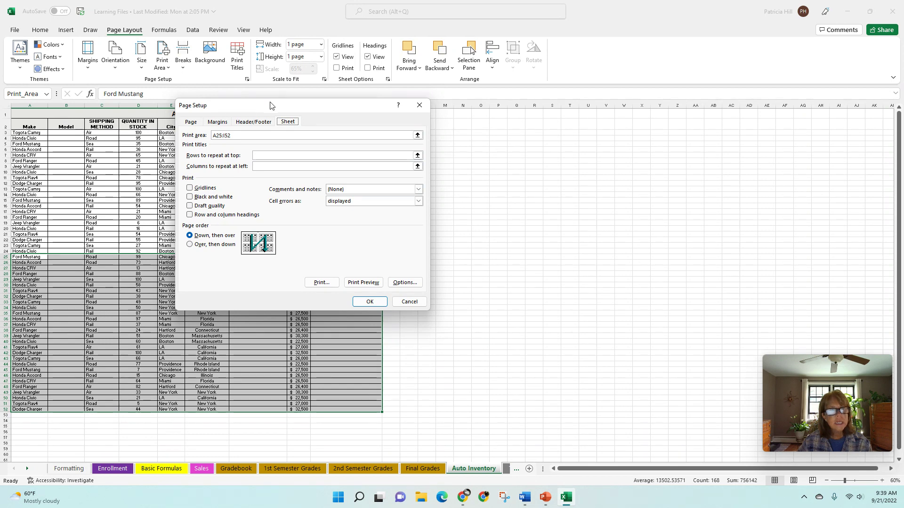
pyautogui.moveTo(269, 110); pyautogui.dragTo(506, 133)
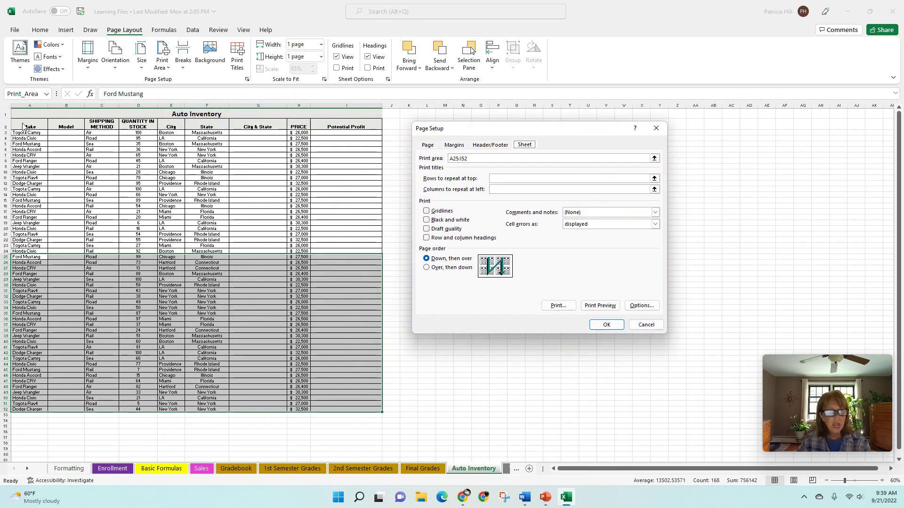
pyautogui.click(654, 178)
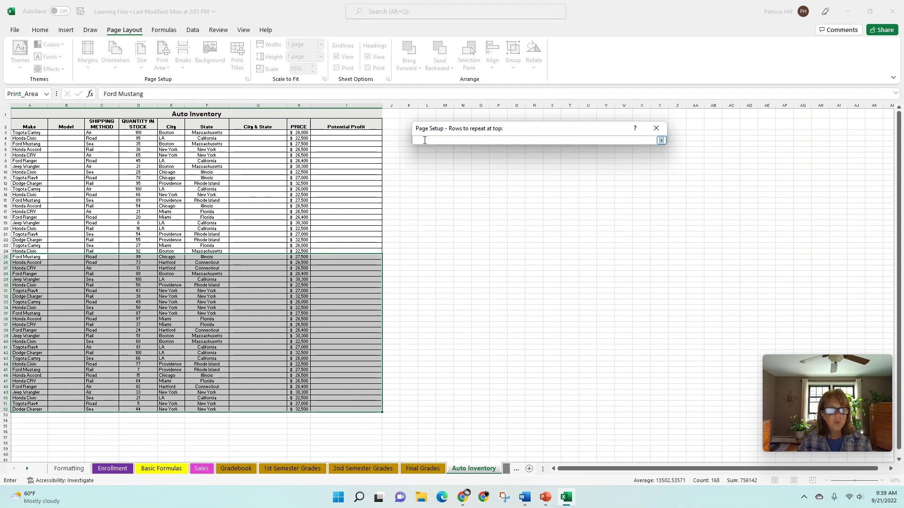
pyautogui.click(8, 114)
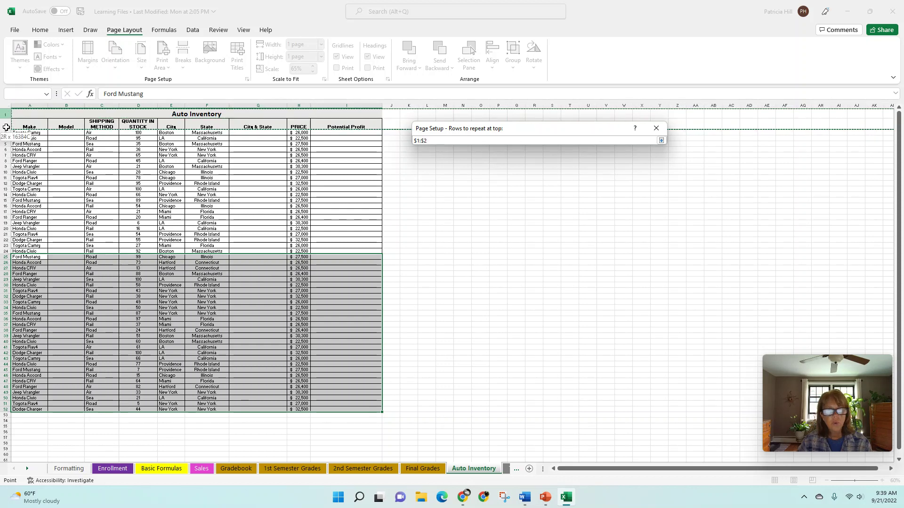
pyautogui.moveTo(6, 127); pyautogui.dragTo(6, 127)
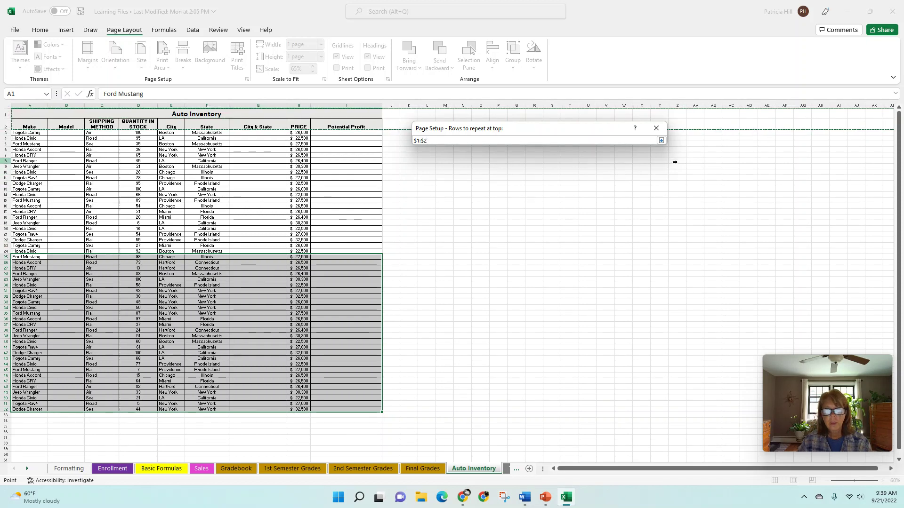
pyautogui.click(661, 130)
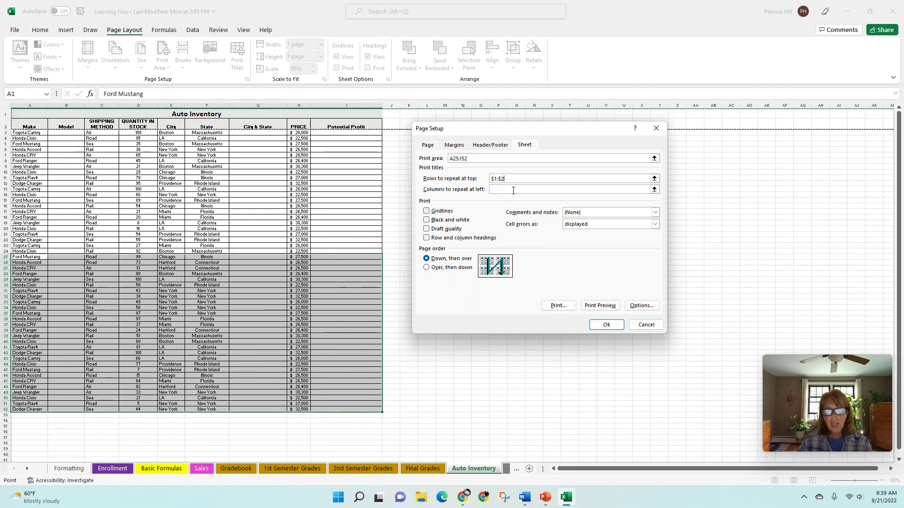
# Step: Check the range selection for columns to repeat at left without choosing any, and preview the printout with its title rows
pyautogui.click(654, 189)
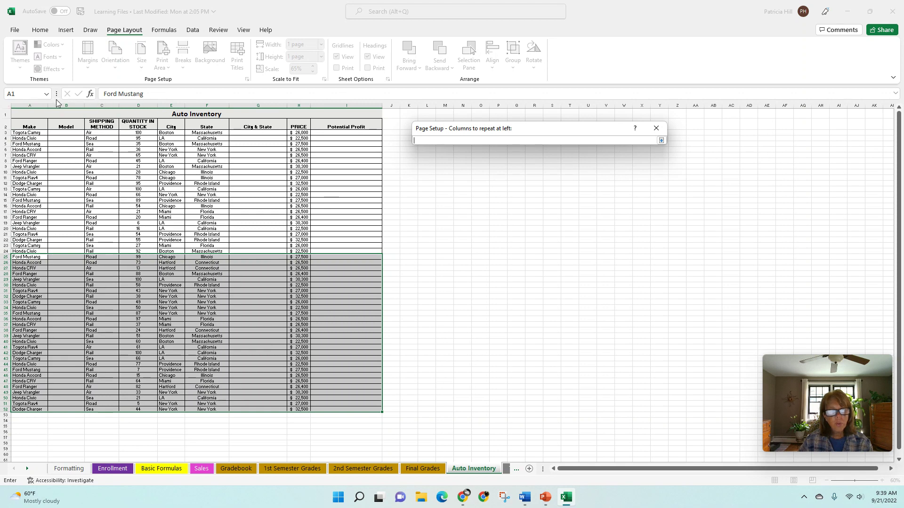
pyautogui.click(658, 130)
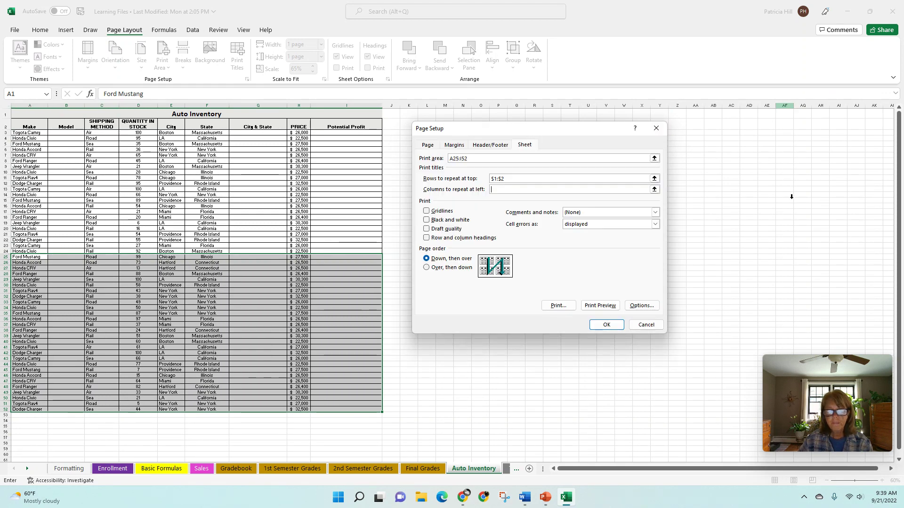
pyautogui.click(601, 306)
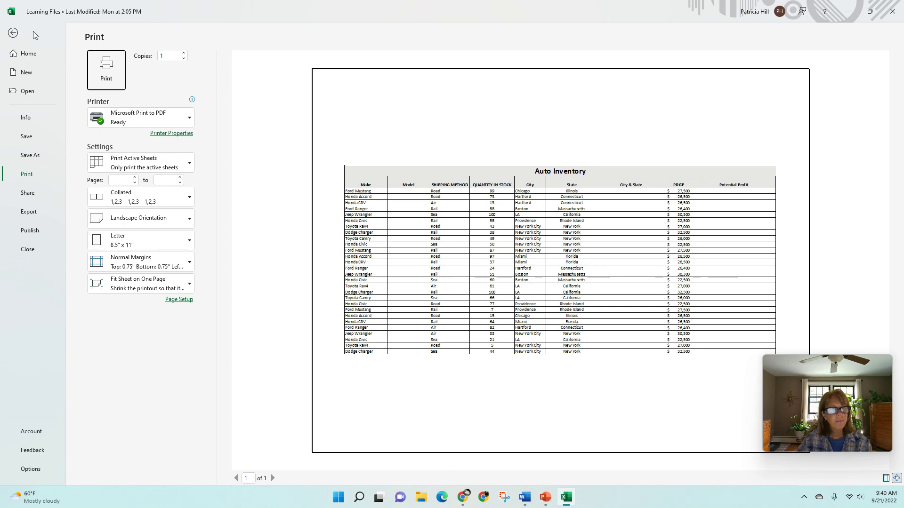
# Step: Return to the Auto Inventory worksheet and clear its print area
pyautogui.click(13, 33)
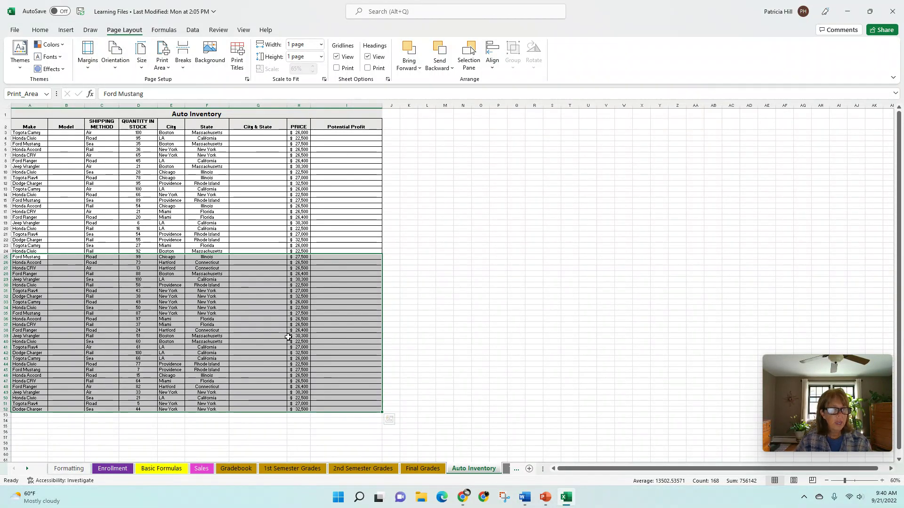
pyautogui.click(168, 69)
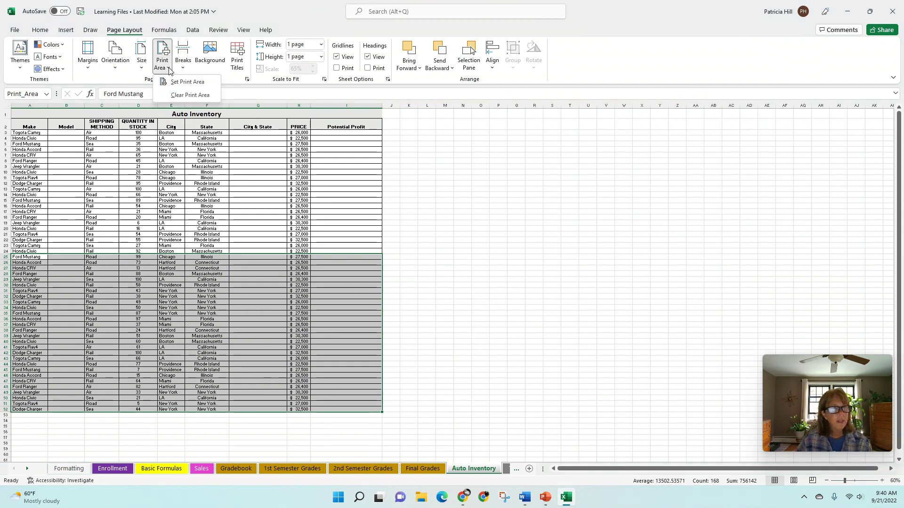
pyautogui.click(179, 95)
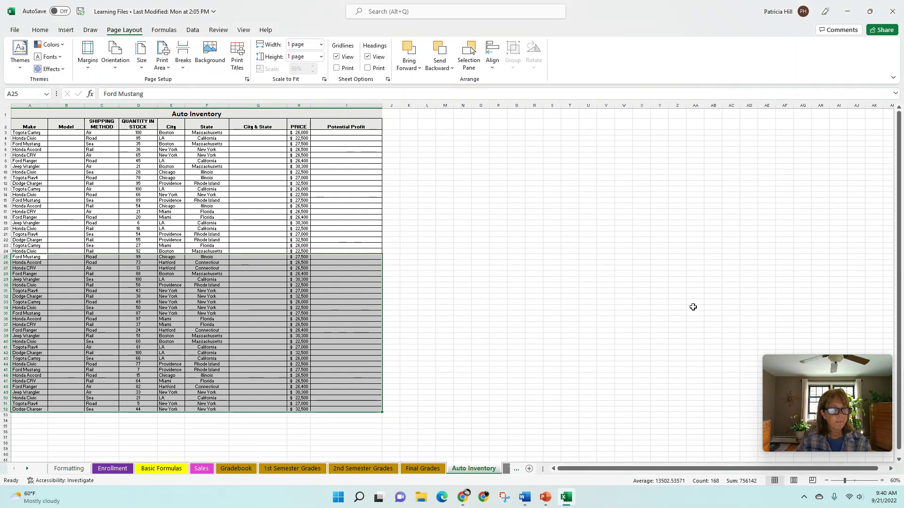